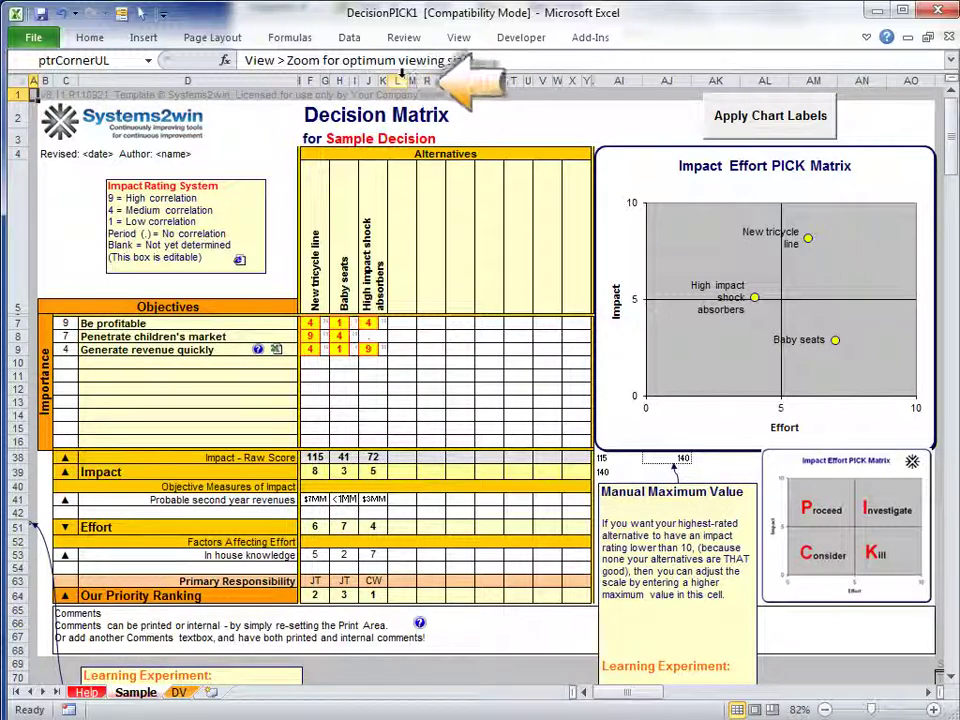
Select columns L:S in the Decision Matrix, then rows 22–25 in the Gantt1 chart.
click(399, 80)
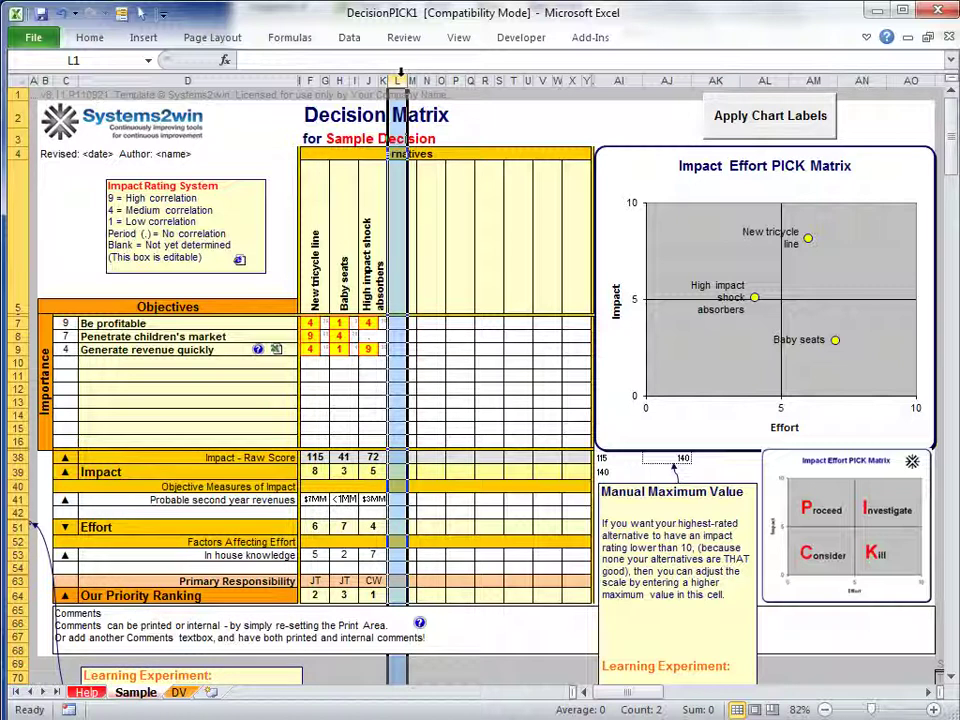
drag(399, 75, 479, 74)
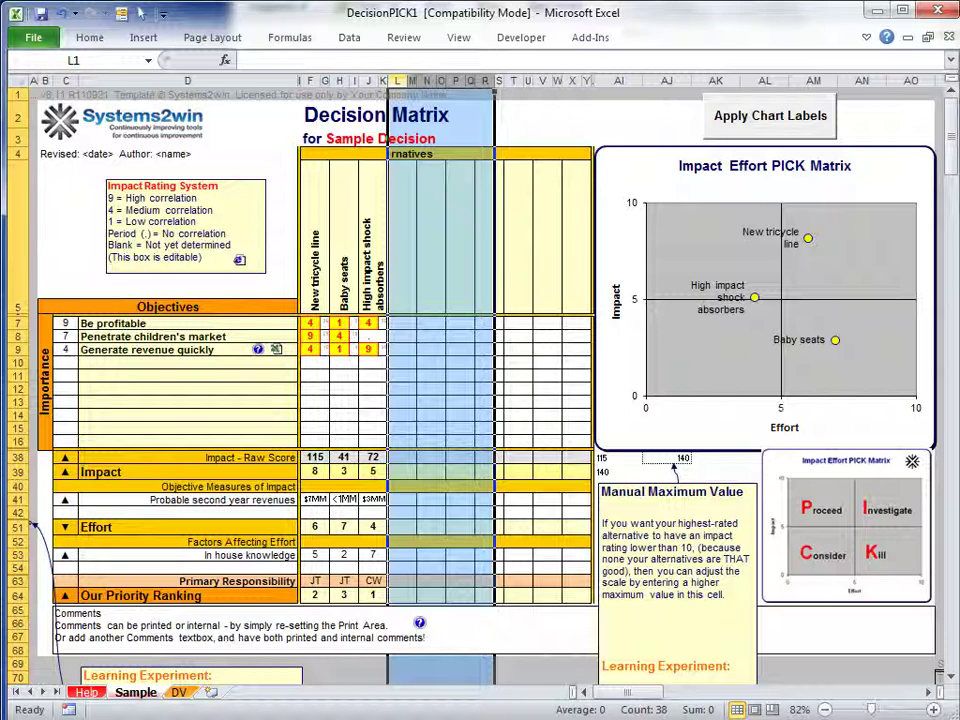
key(shift+Right)
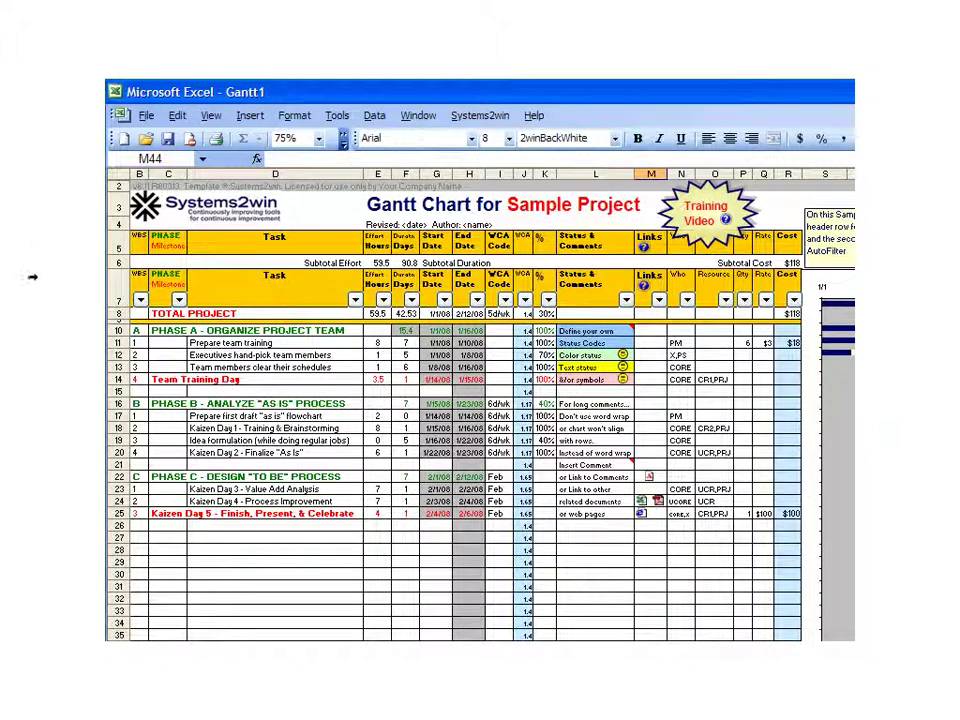
drag(117, 476, 116, 516)
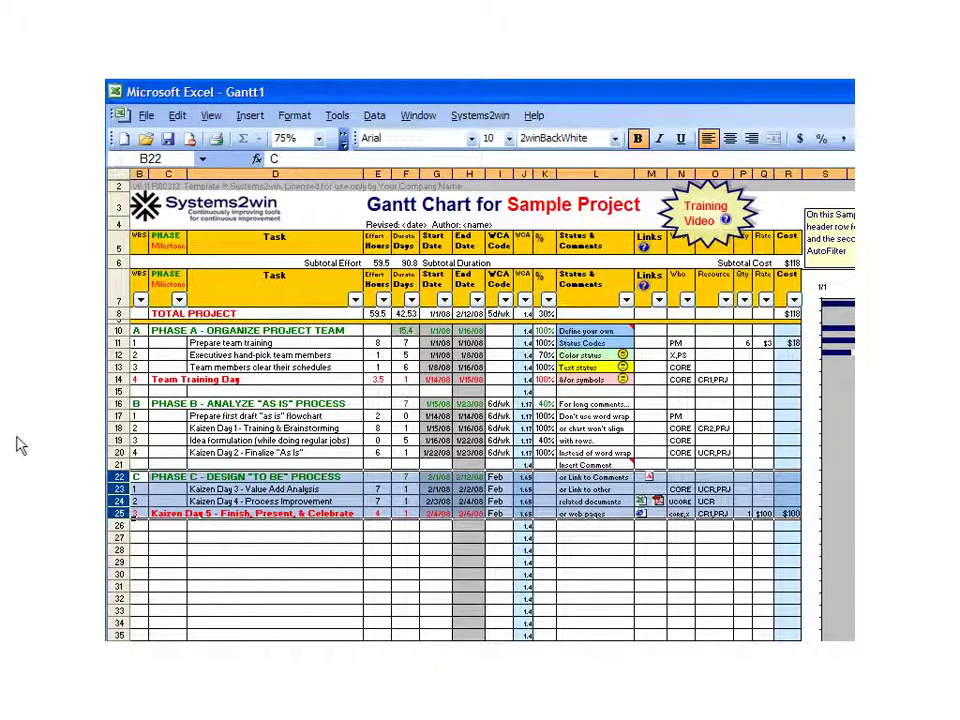
Scroll right to view the Gantt chart bars beside the project task rows.
scroll(131, 207, right, 5)
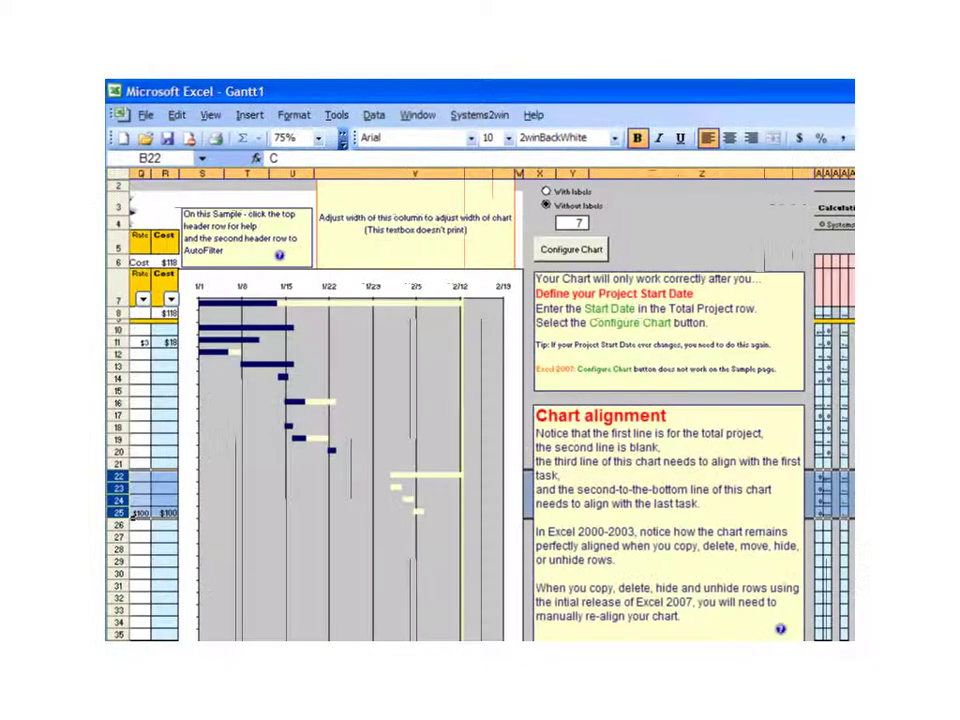
scroll(131, 207, right, 2)
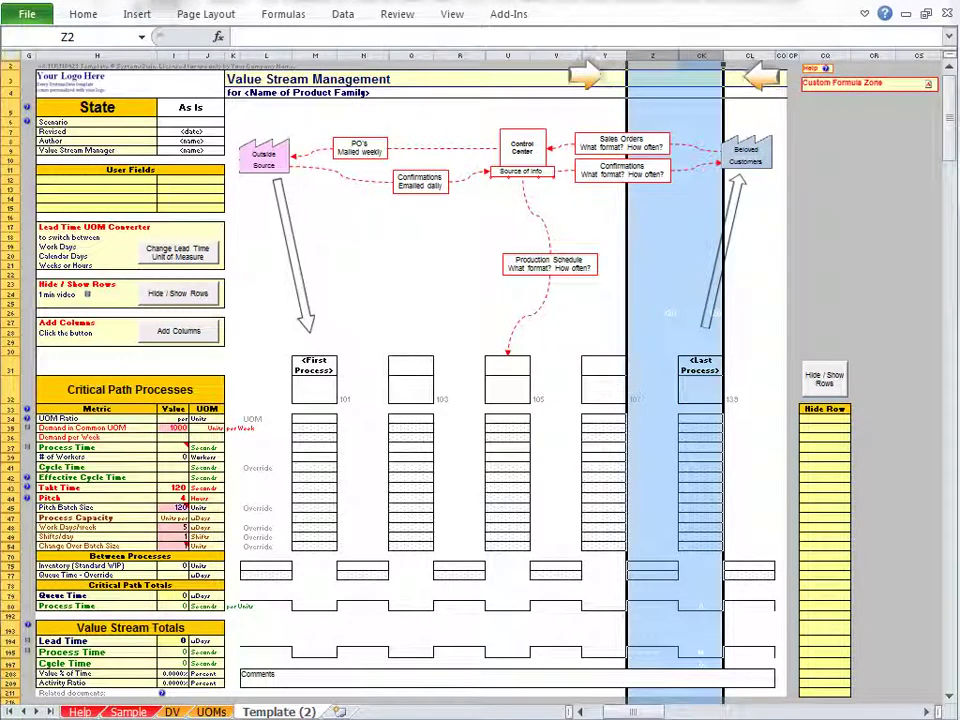
Select row 15 from Z15 across the hidden columns in Template (2).
drag(640, 208, 692, 207)
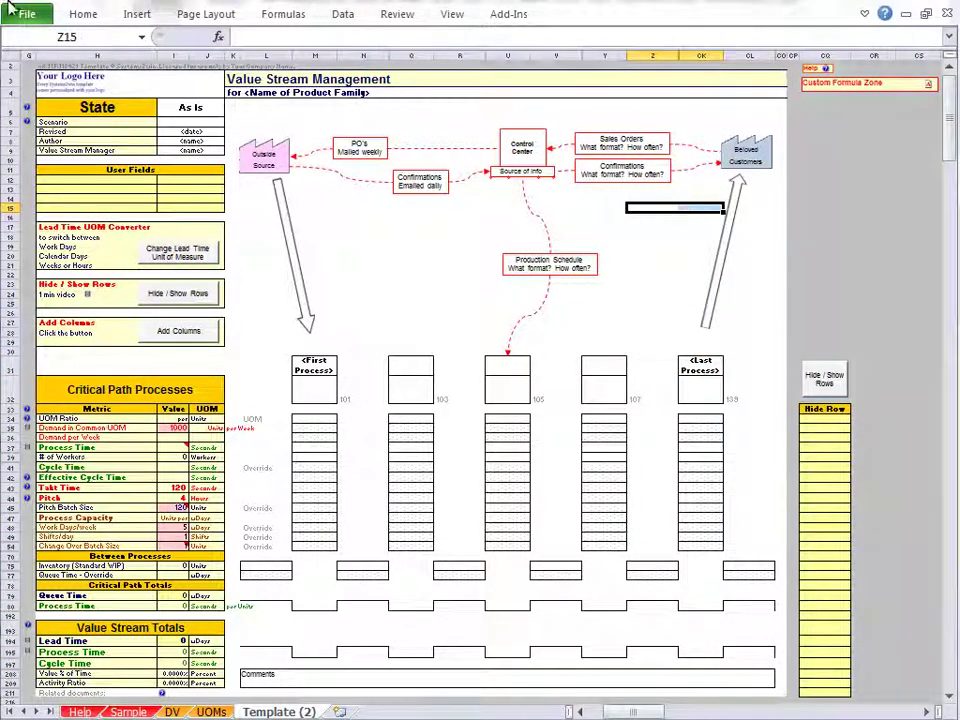
click(84, 16)
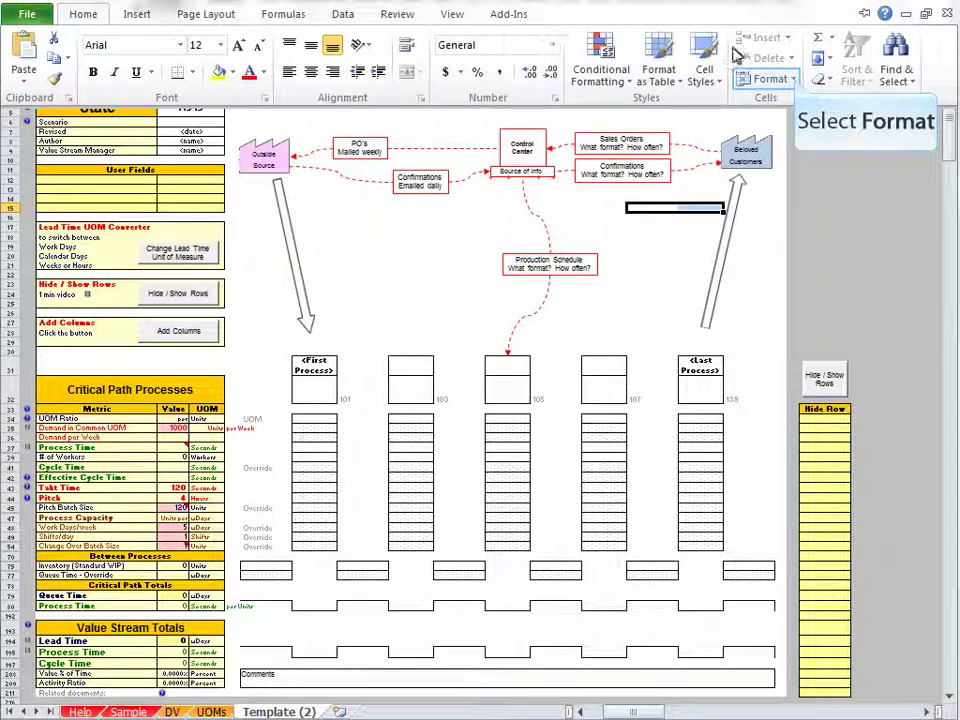
Unhide the hidden columns with Format > Hide & Unhide > Unhide Columns, then page right to view them.
click(795, 81)
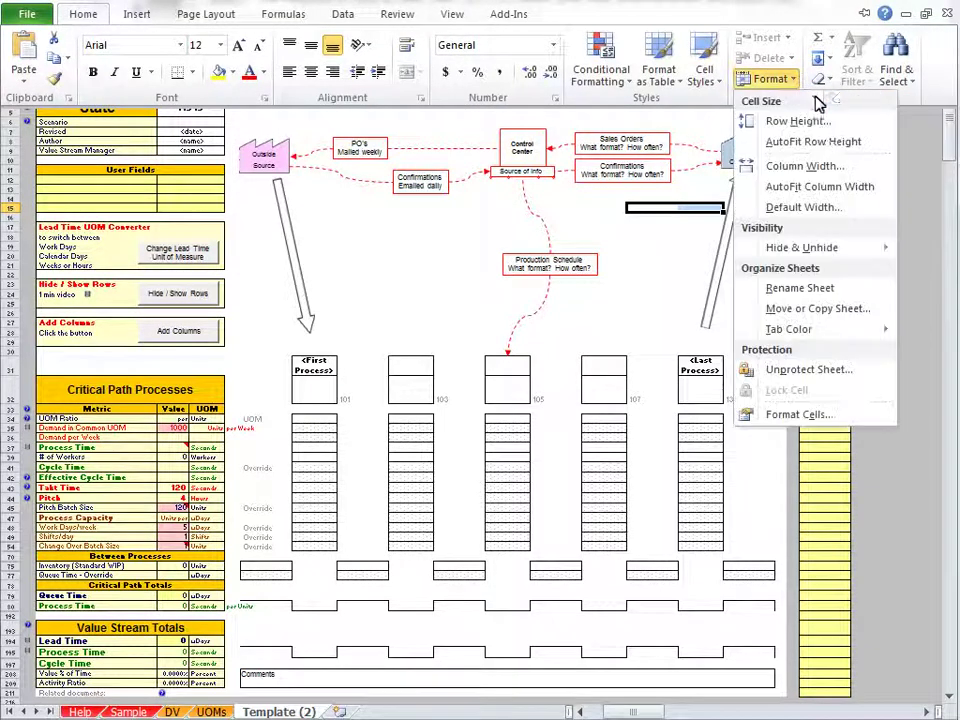
mouse_move(835, 257)
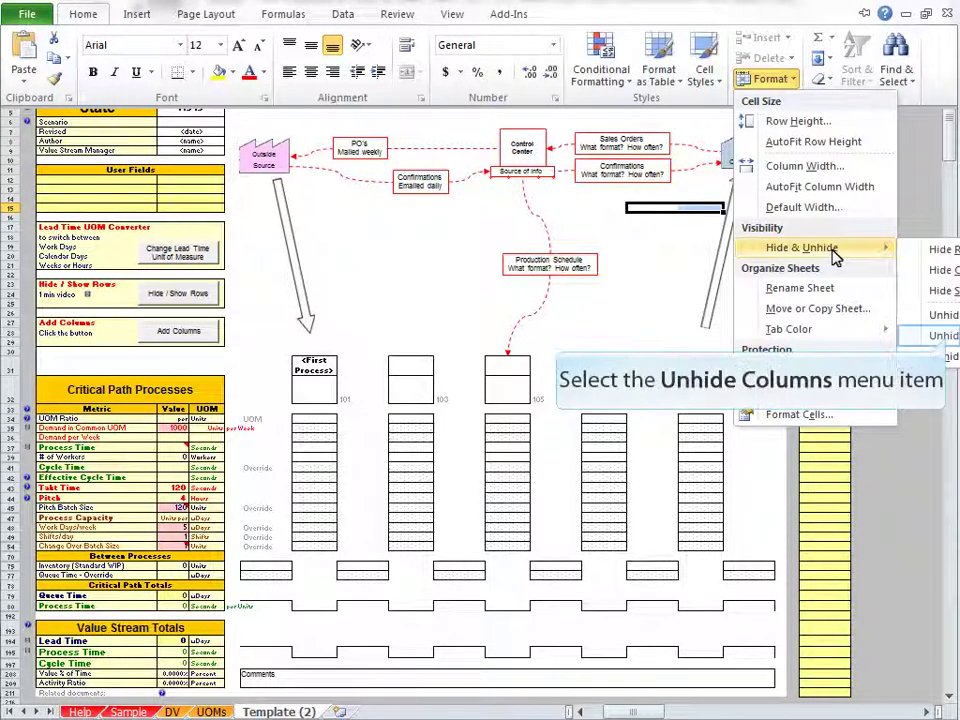
click(947, 337)
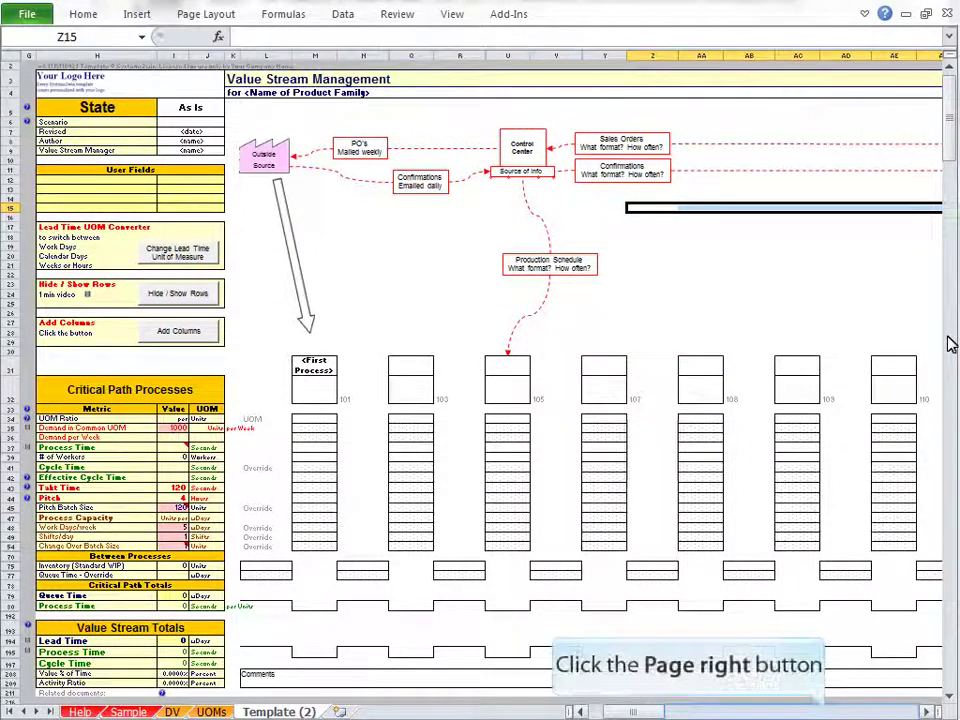
click(825, 711)
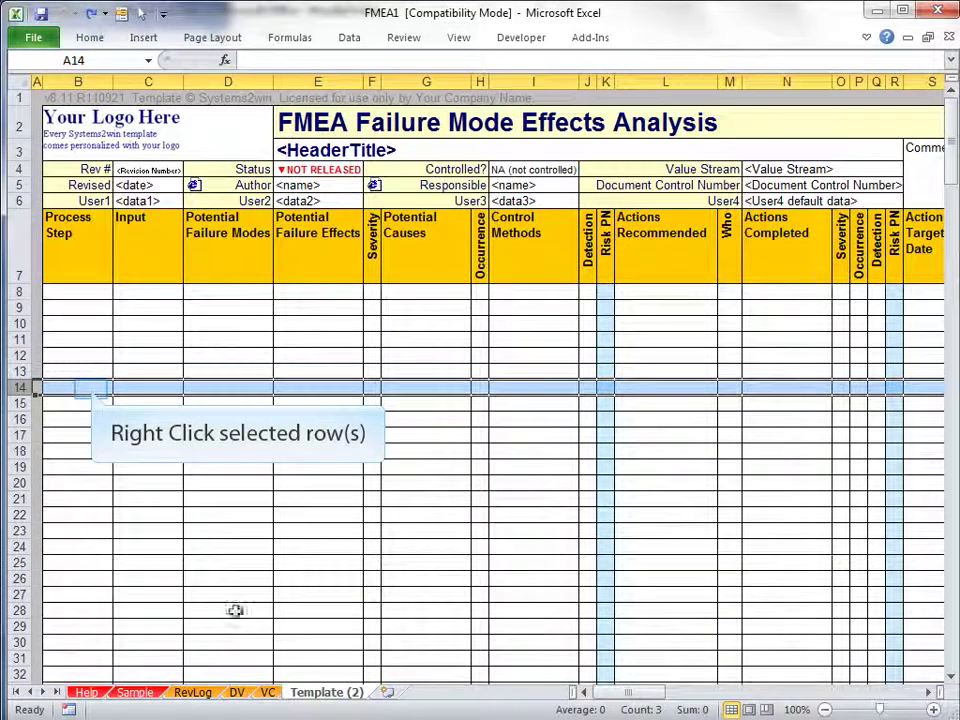
Insert a blank row 14 and compare its empty Risk PN cell K14 with K15's formula.
right_click(92, 389)
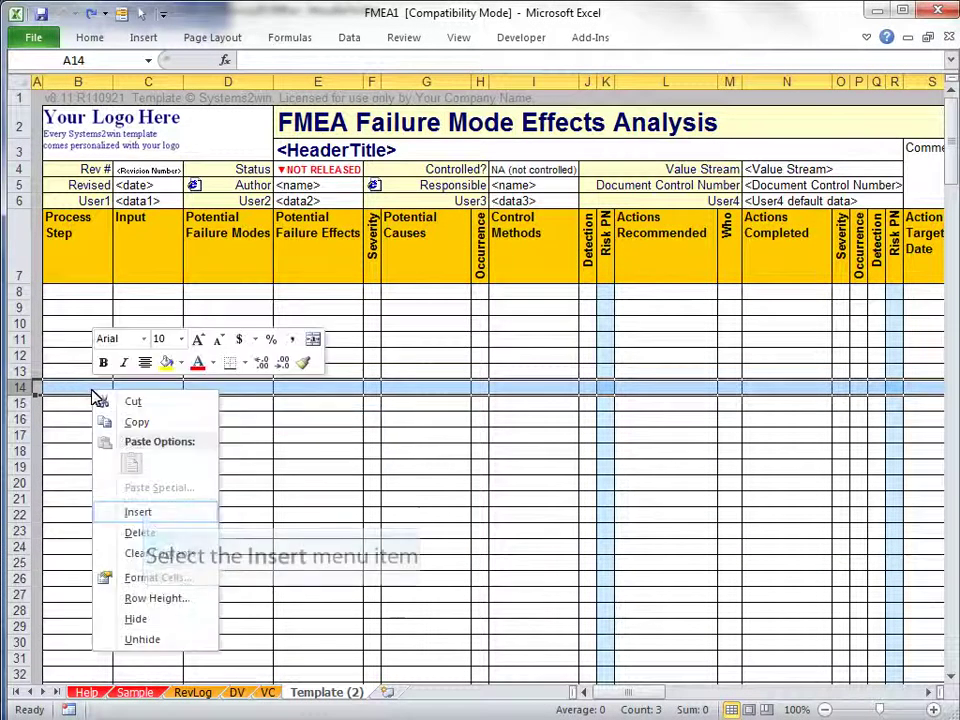
click(140, 512)
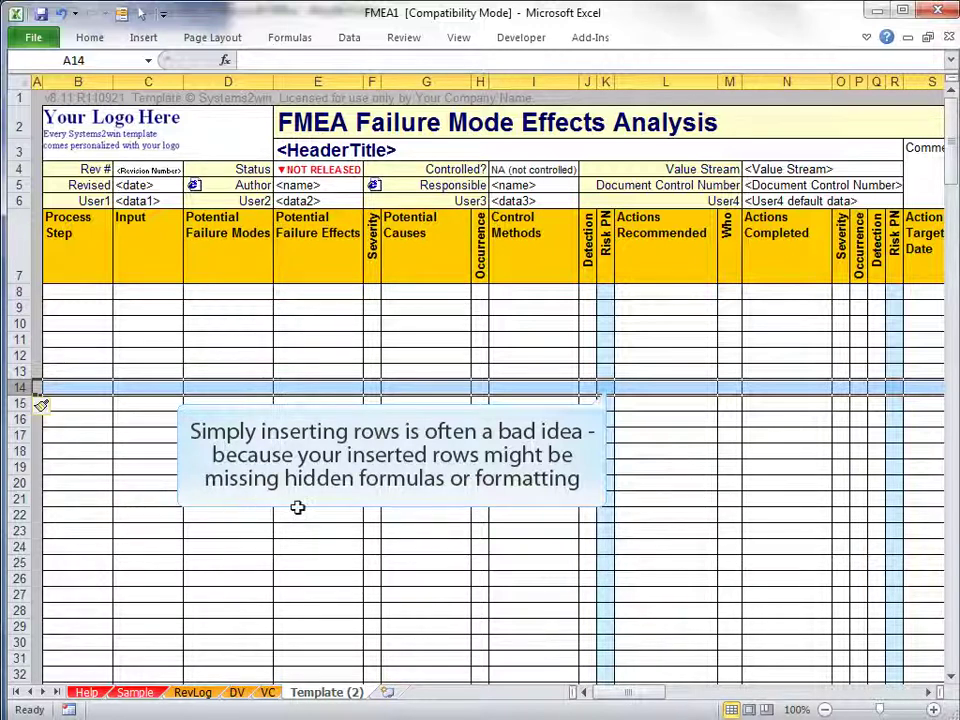
click(606, 388)
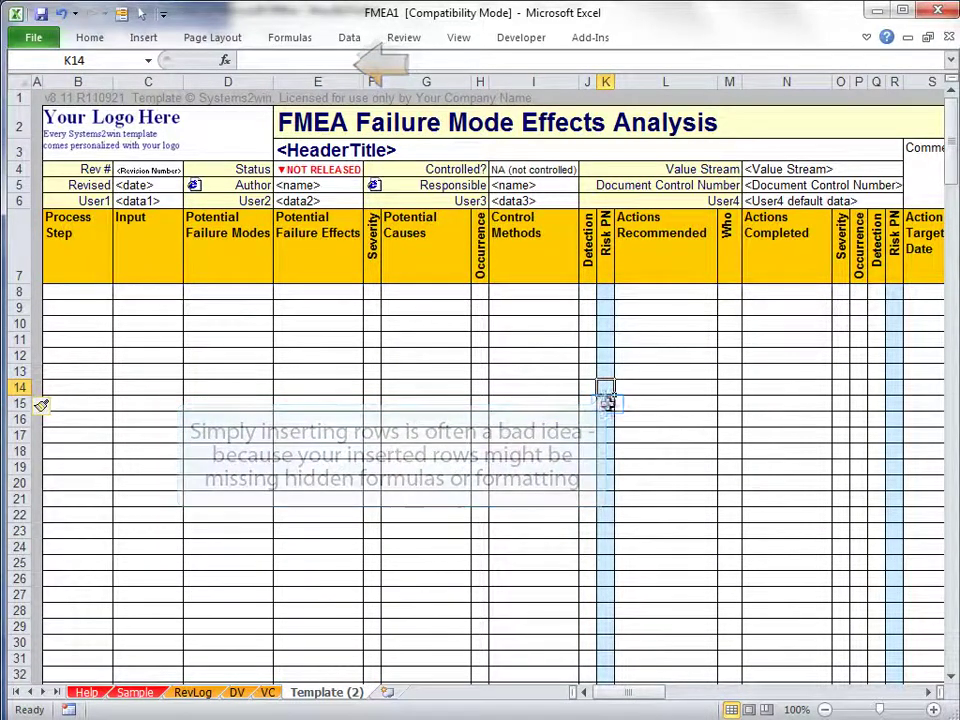
click(609, 403)
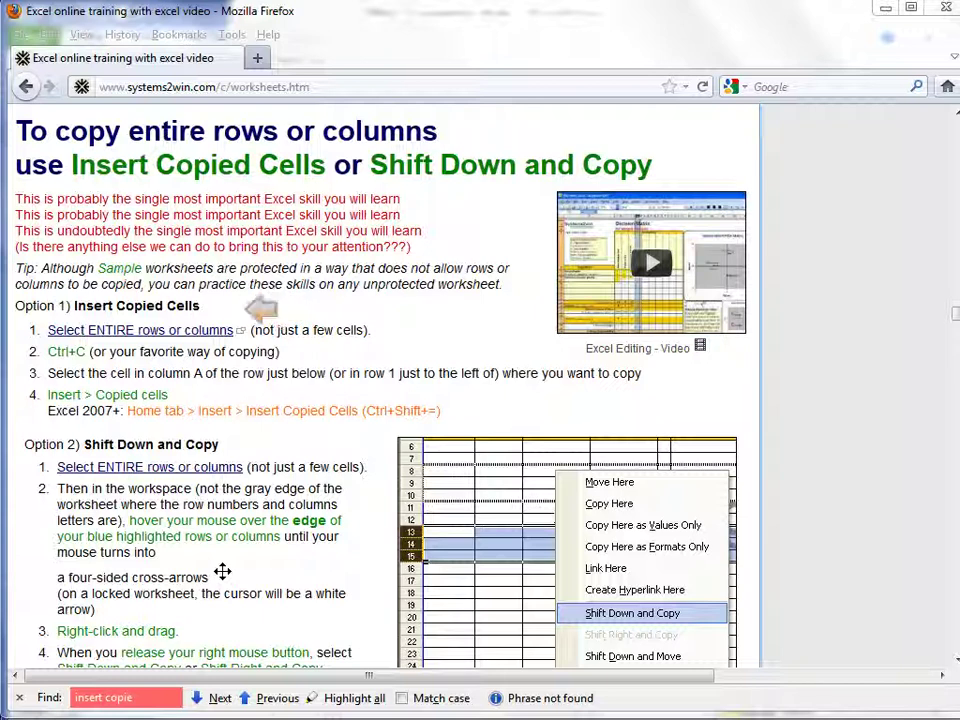
key(alt+Tab)
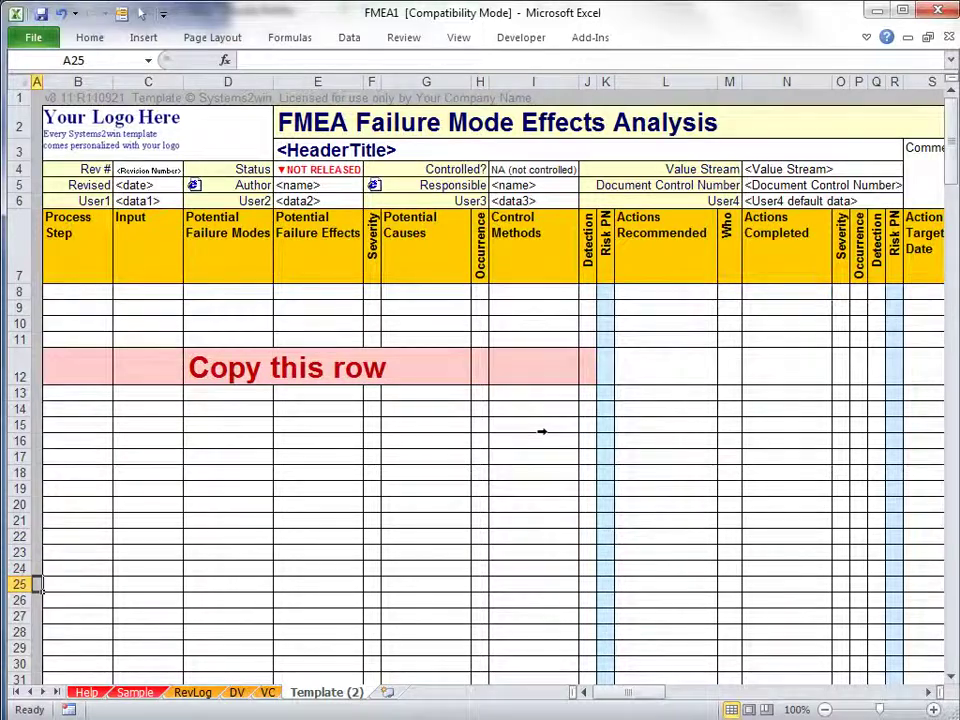
Copy row 12 and insert it at row 17 with Insert Copied Cells.
click(18, 368)
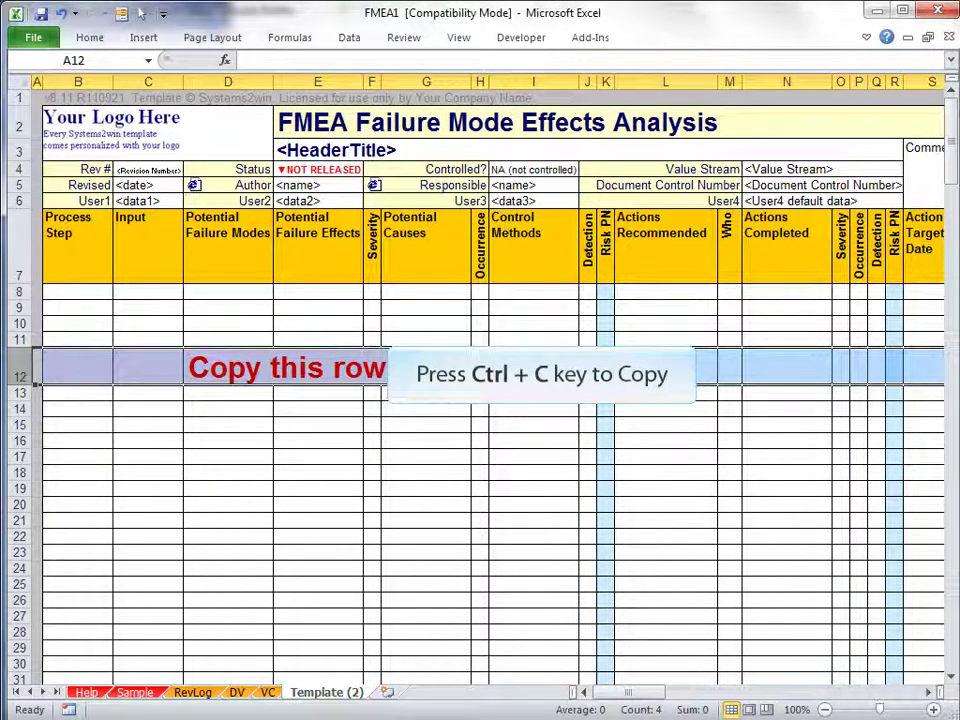
key(ctrl+c)
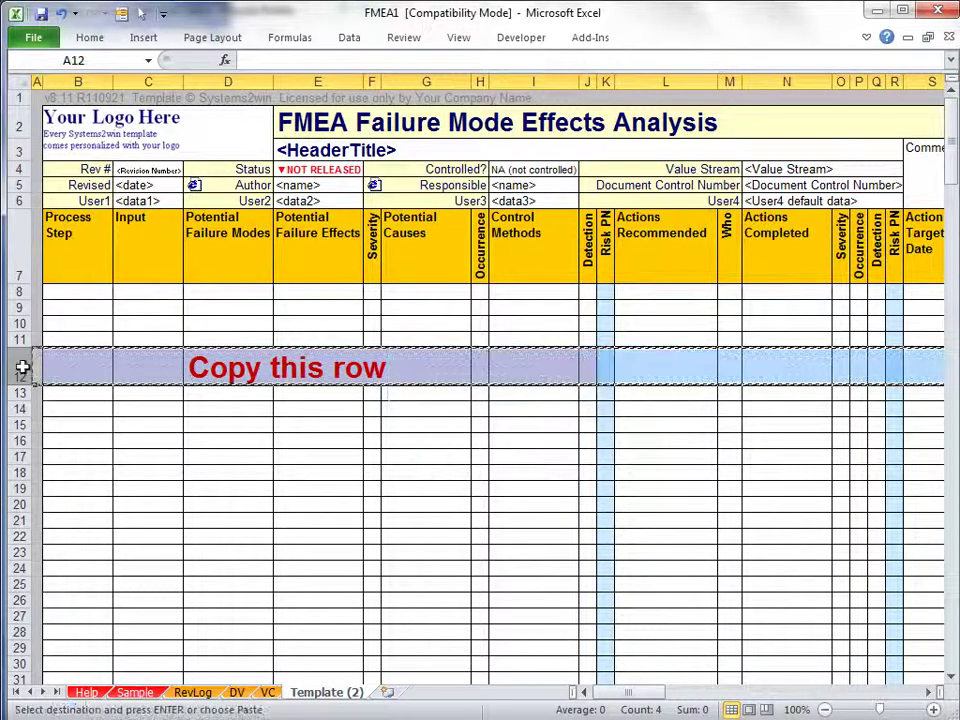
click(37, 457)
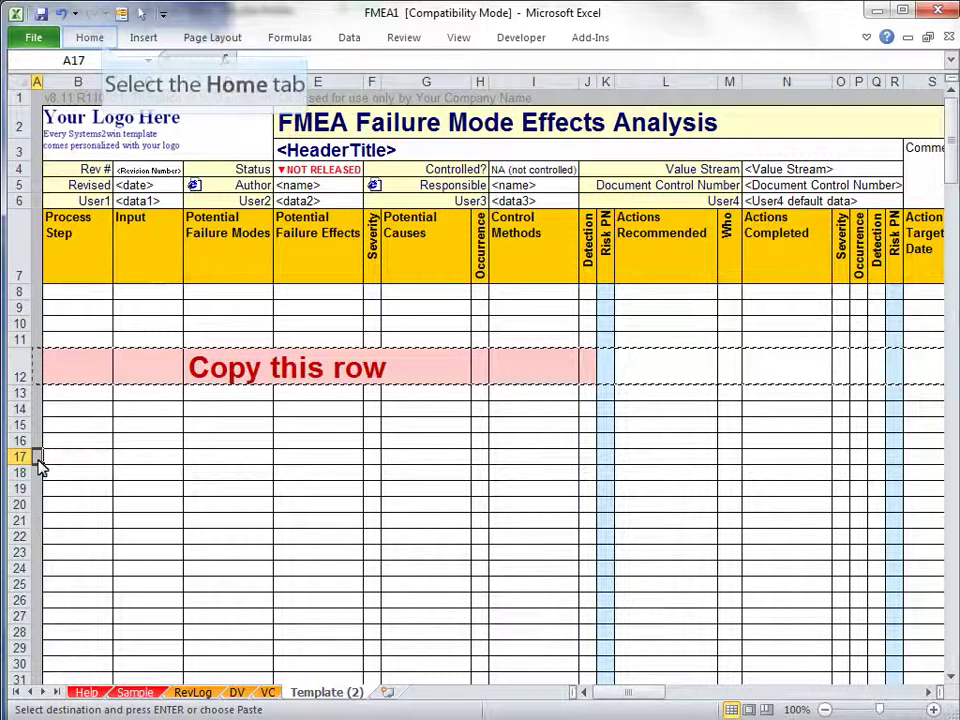
click(98, 38)
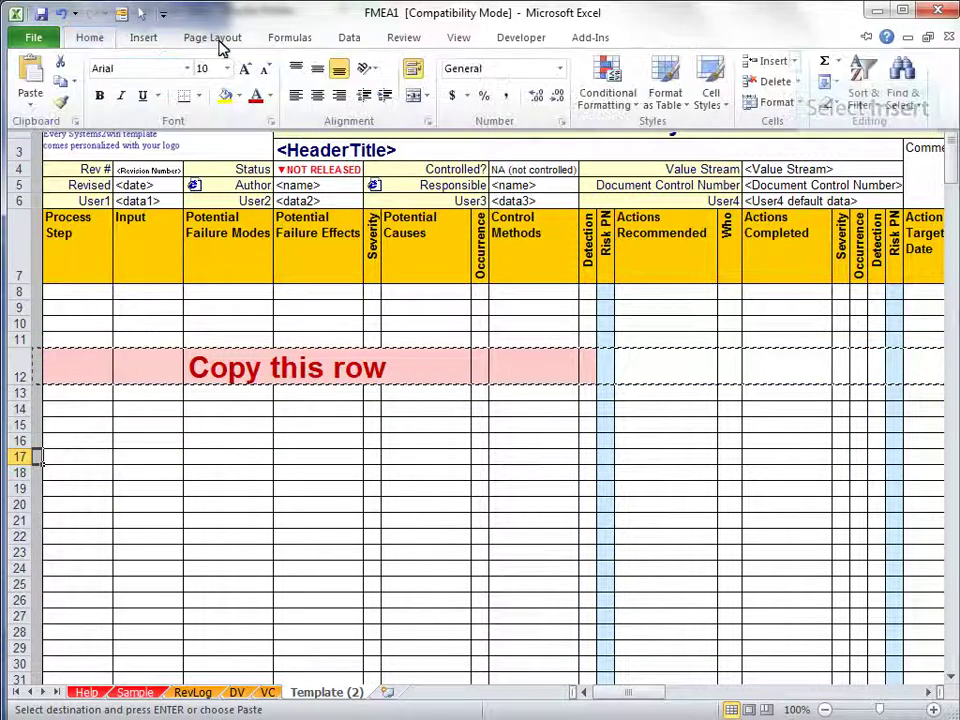
click(795, 61)
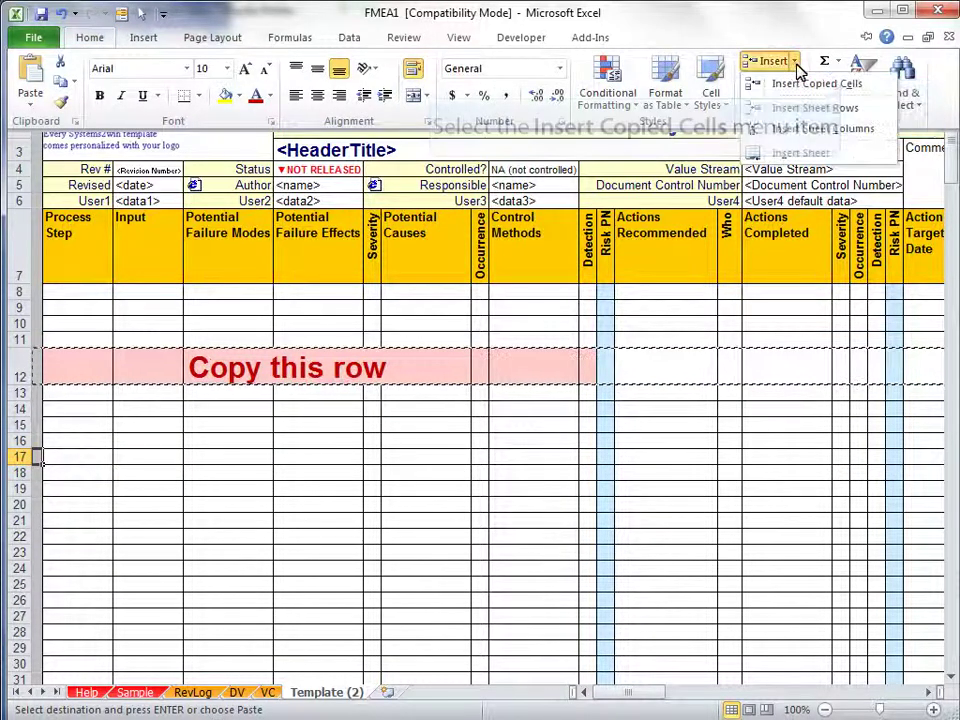
click(845, 88)
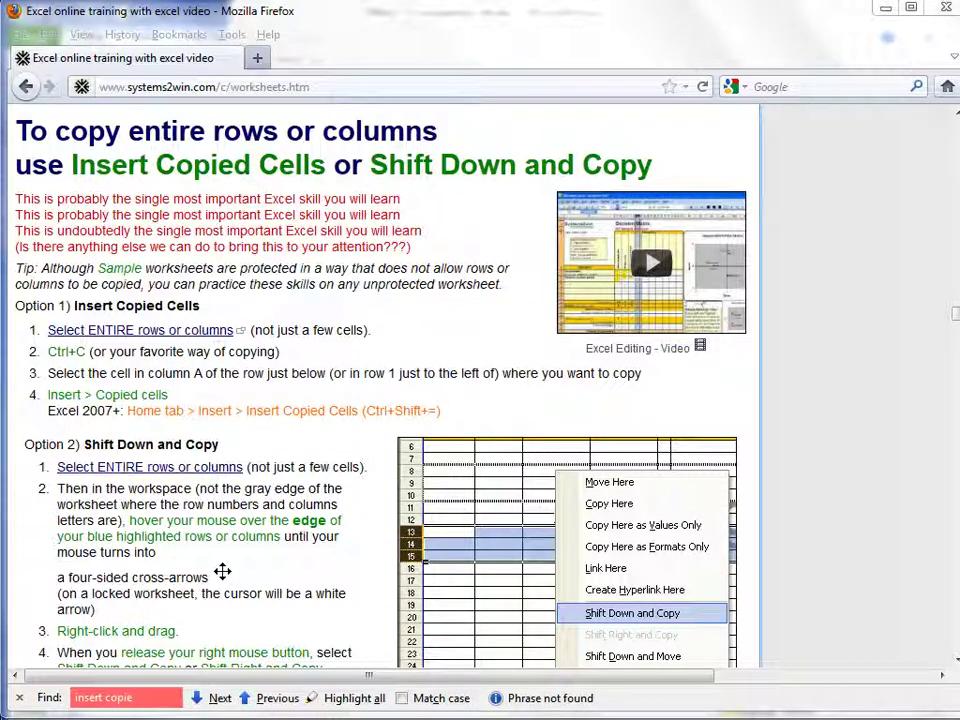
key(alt+Tab)
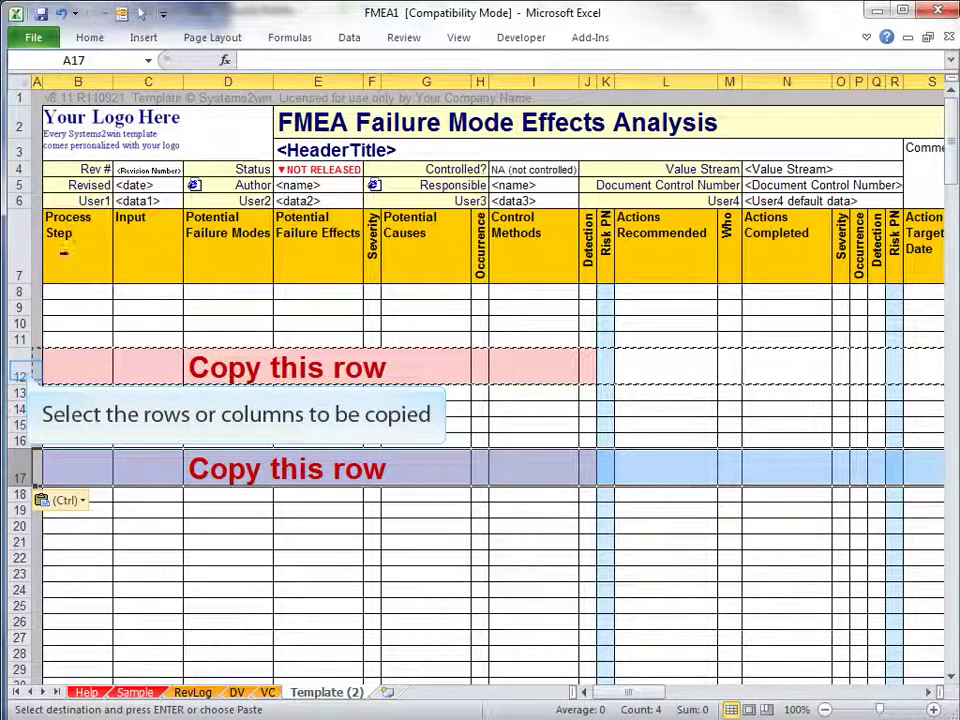
Right-drag row 12 down to row 23 and choose Shift Down and Copy.
click(20, 370)
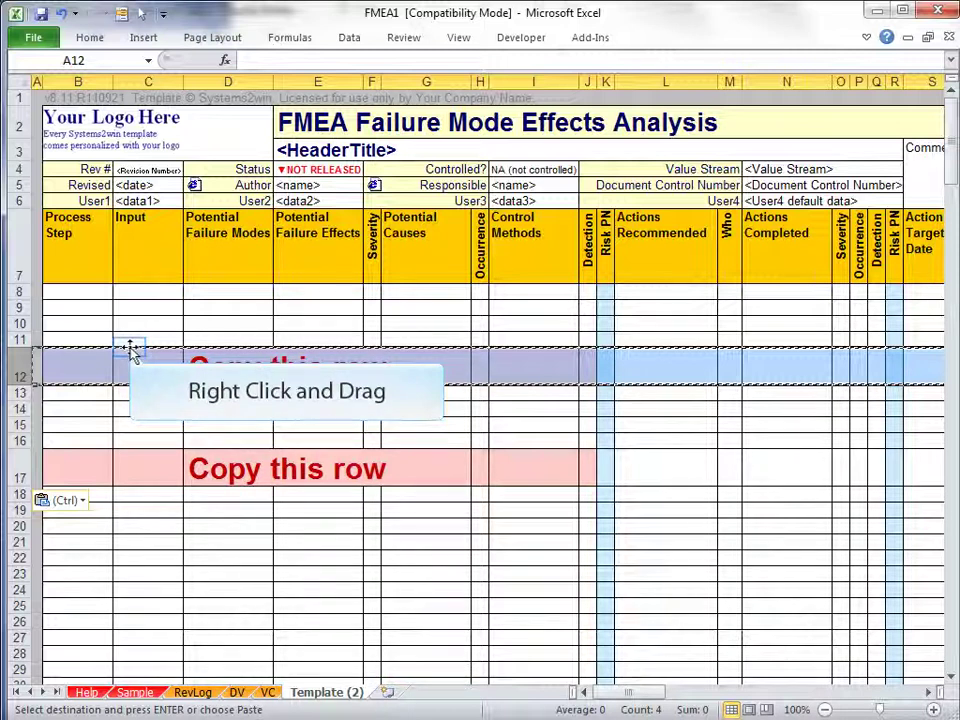
drag(130, 348, 138, 583)
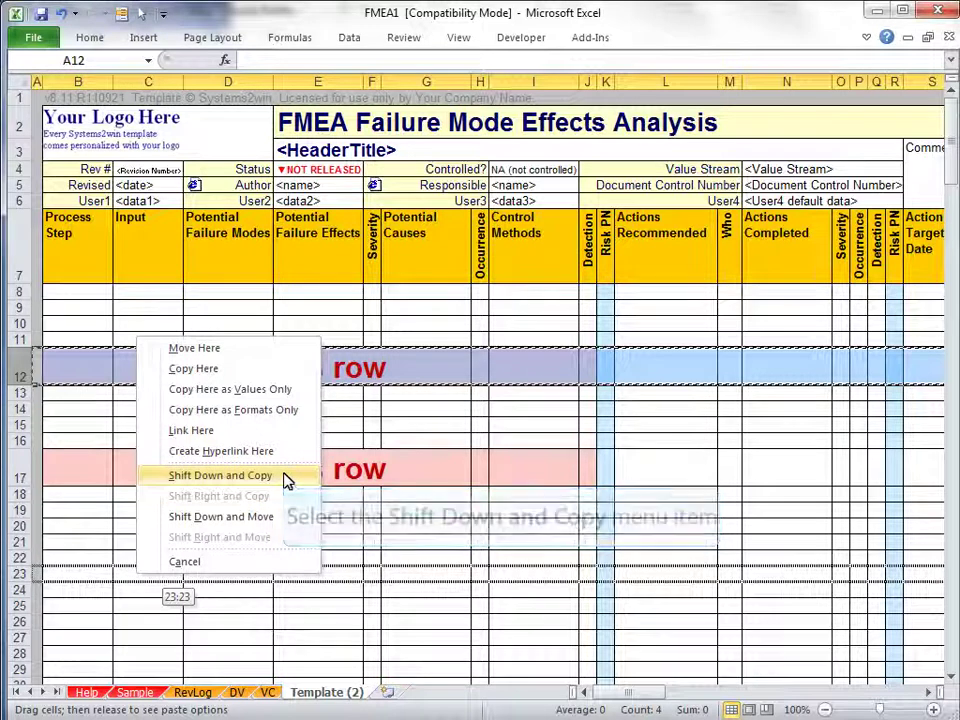
click(220, 476)
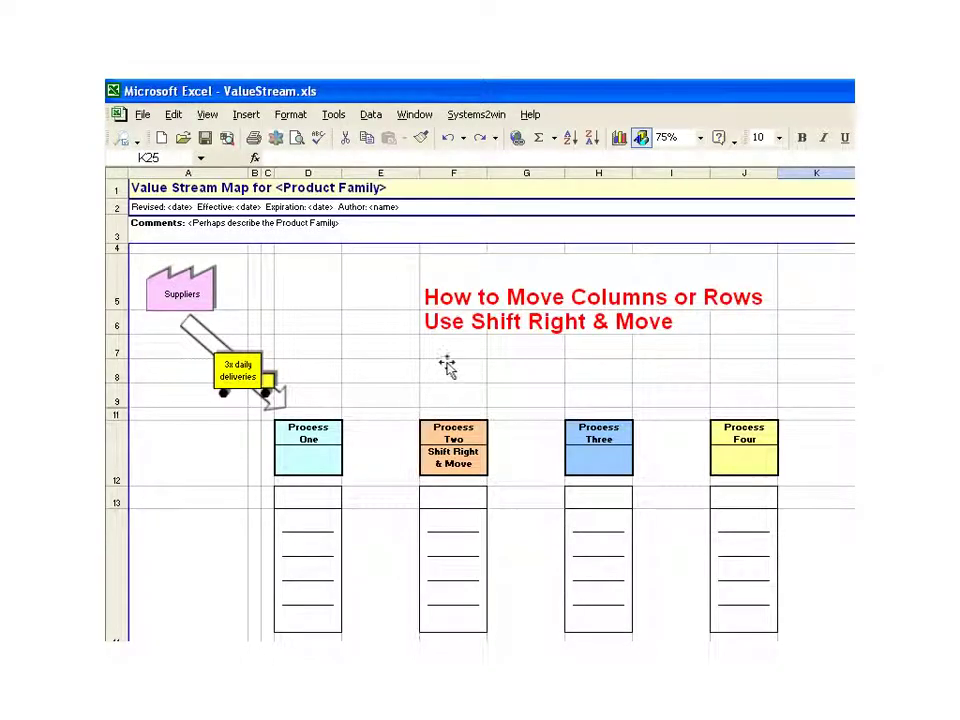
Move columns F:G to J:K with Shift Right and Move, placing Process Two after Process Three.
click(459, 275)
key(ctrl+space)
key(shift+Right)
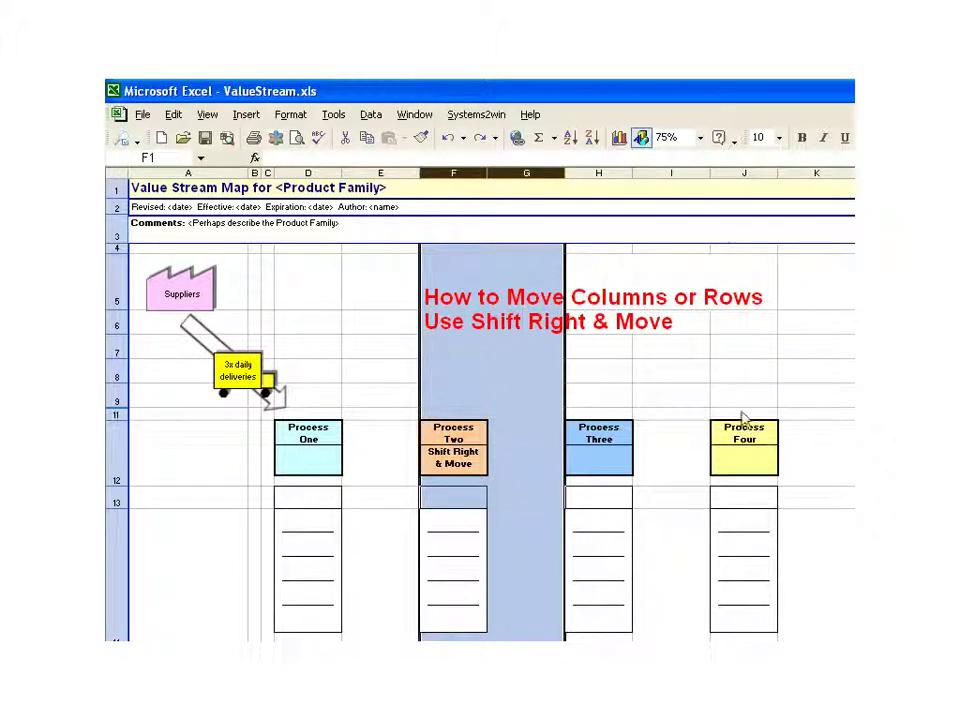
right_click(795, 346)
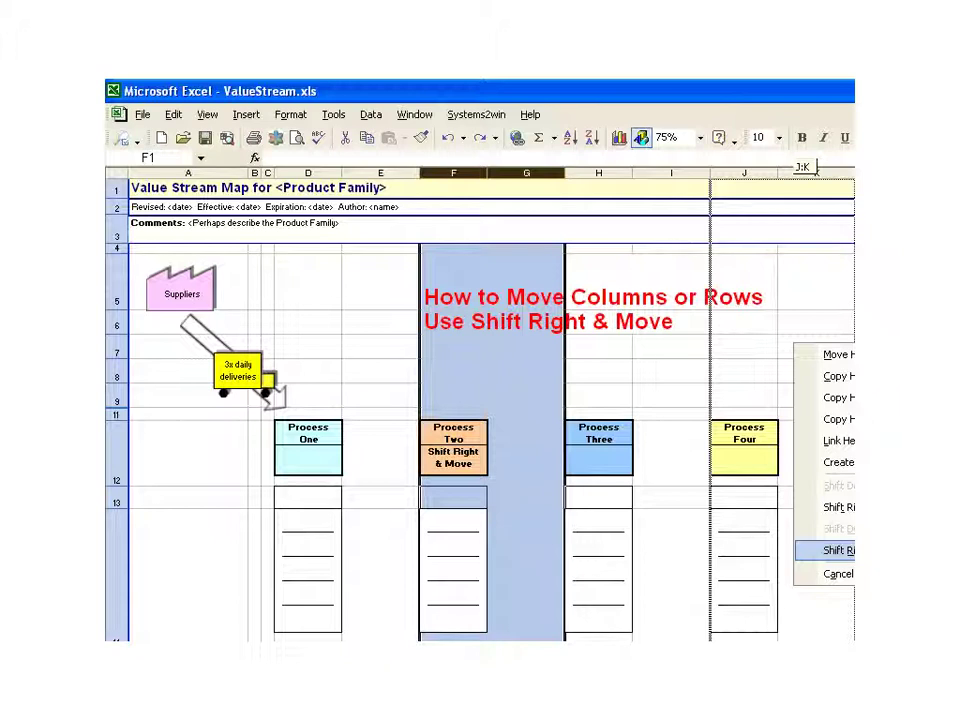
click(838, 550)
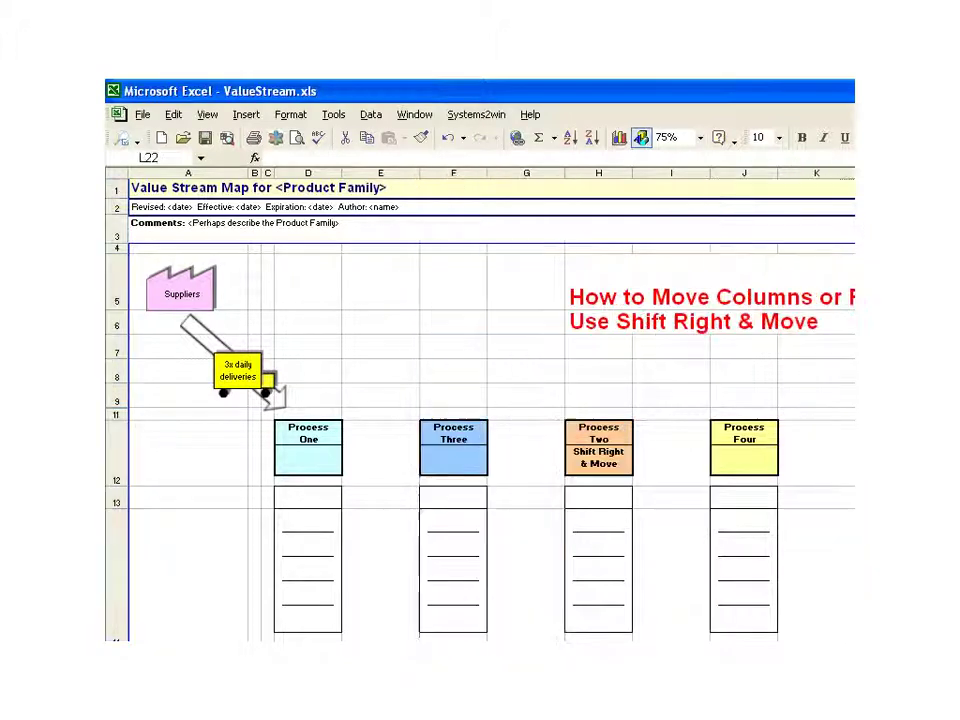